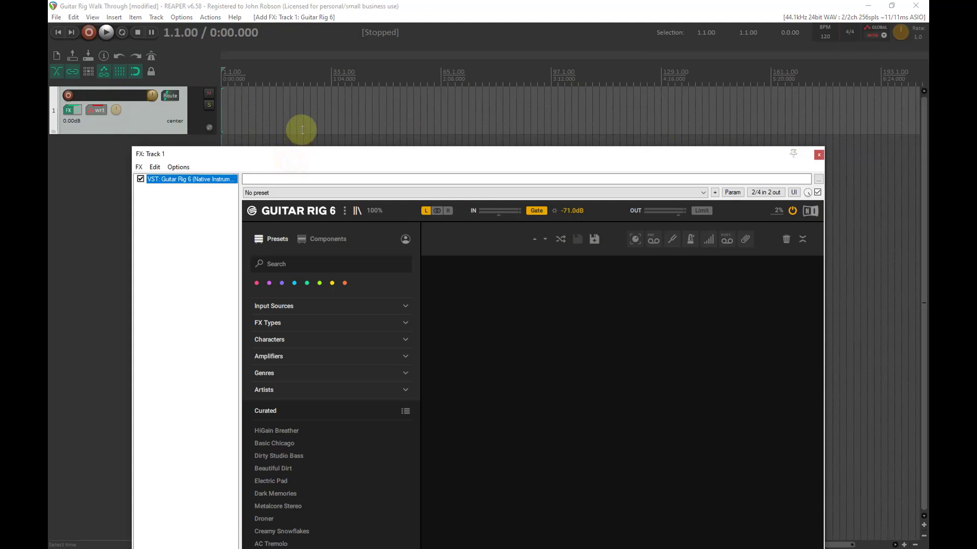
Step: Add the Lead 800 amplifier from the amplifier components to the empty rack
{"action": "left_click_drag", "start_coordinate": [294, 154], "coordinate": [328, 69]}
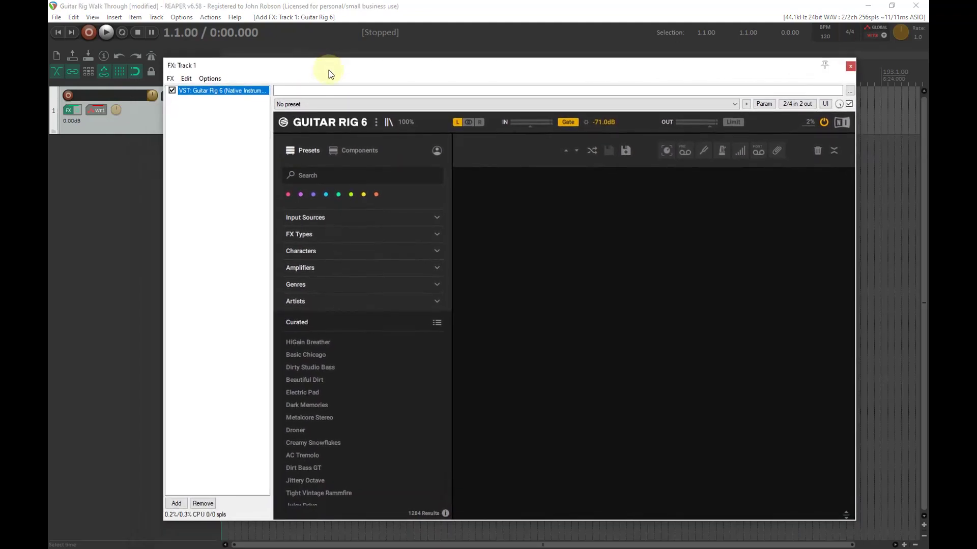
{"action": "left_click", "coordinate": [362, 151]}
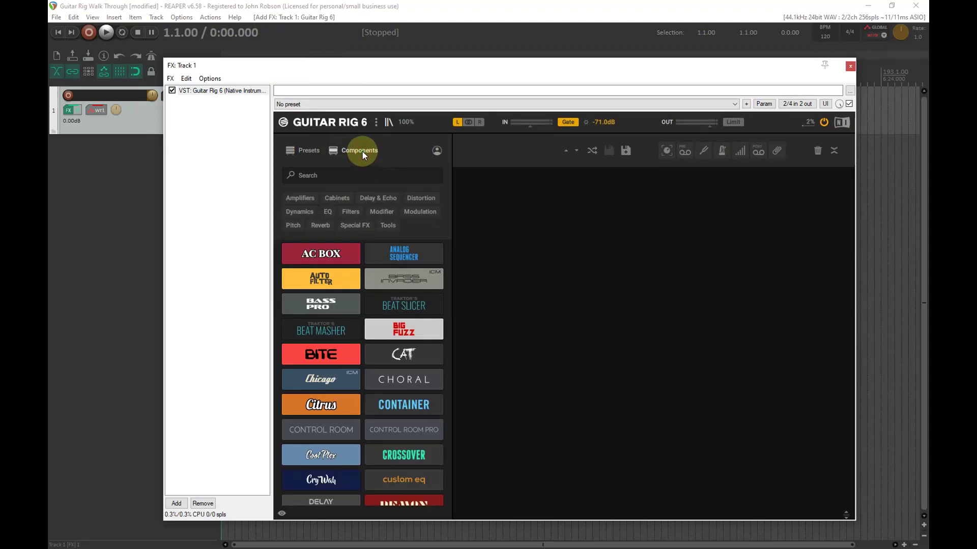
{"action": "left_click", "coordinate": [311, 199]}
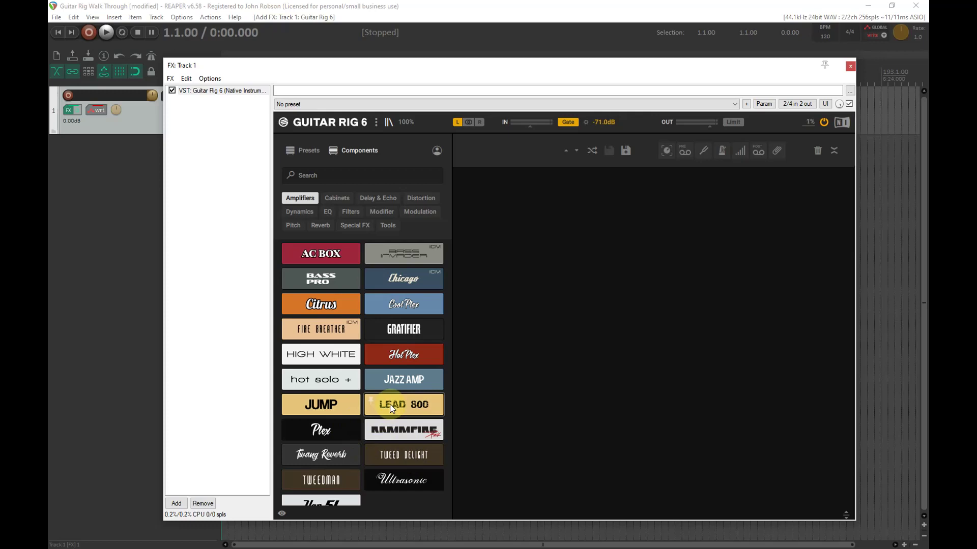
{"action": "left_click_drag", "start_coordinate": [392, 409], "coordinate": [555, 336]}
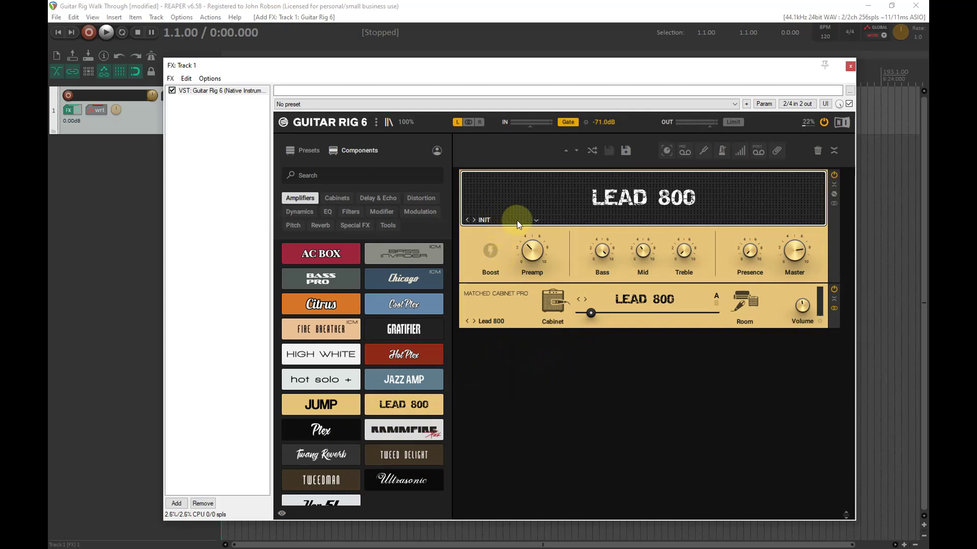
Step: Load the user preset Classic Crunch on the Lead 800 amplifier
{"action": "left_click", "coordinate": [531, 220]}
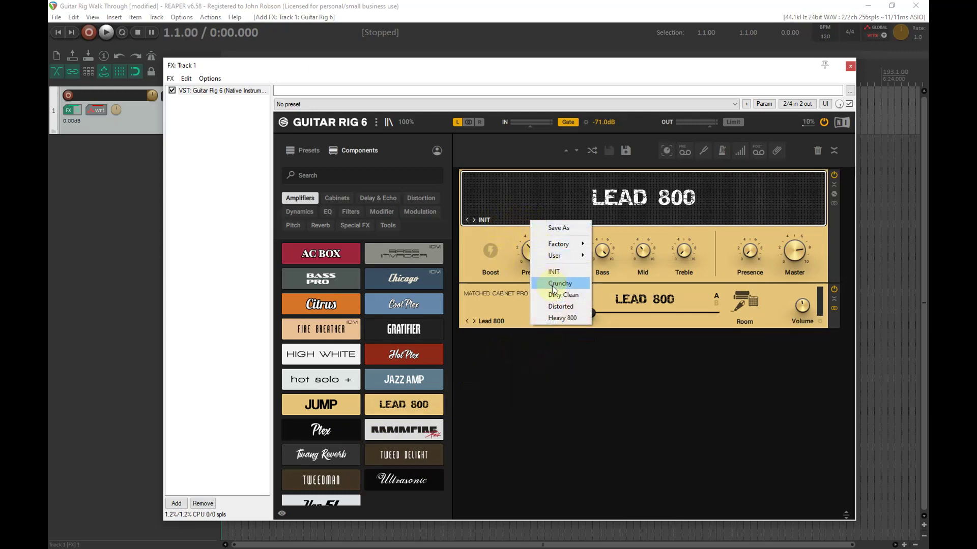
{"action": "mouse_move", "coordinate": [554, 255]}
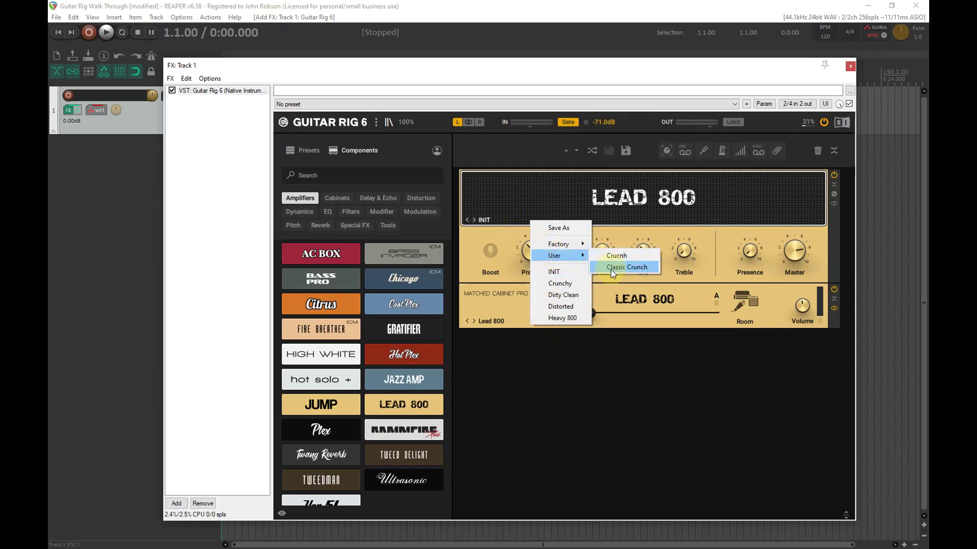
{"action": "left_click", "coordinate": [612, 270]}
Step: Arm track 1 for recording and start recording the guitar
{"action": "left_click_drag", "start_coordinate": [531, 74], "coordinate": [566, 142]}
{"action": "left_click", "coordinate": [68, 96]}
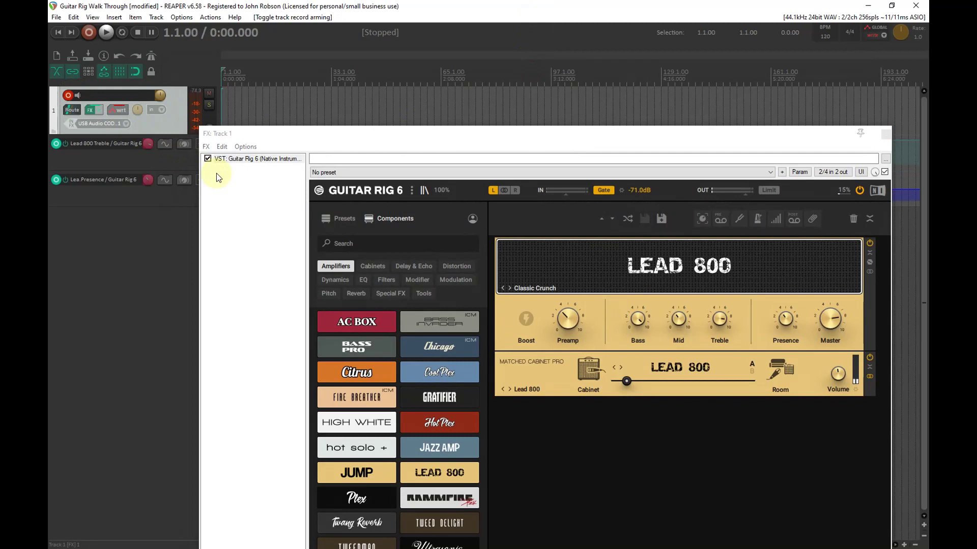
{"action": "key", "text": "ctrl+r"}
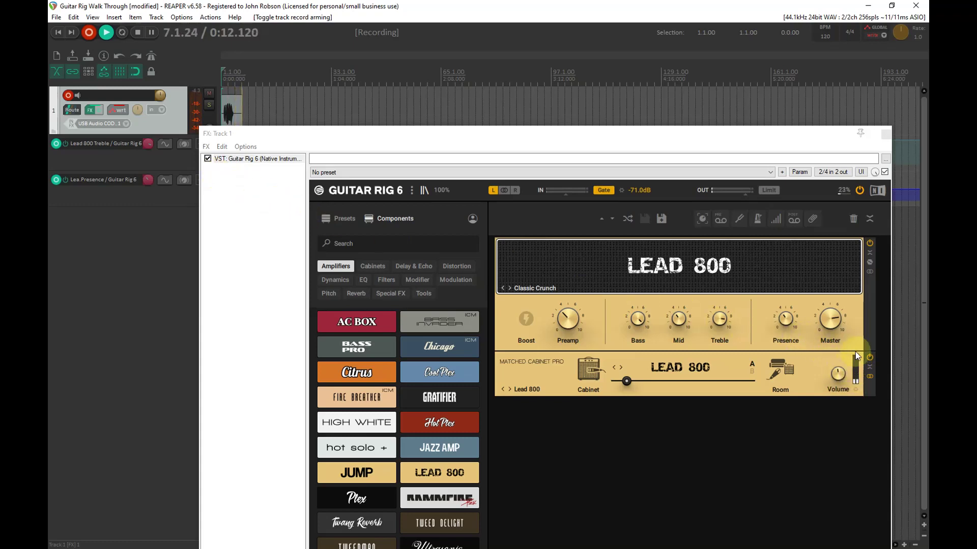
Step: Set the volume of the Lead 800 matched cabinet to -10.2 dB
{"action": "left_click_drag", "start_coordinate": [837, 374], "coordinate": [837, 375]}
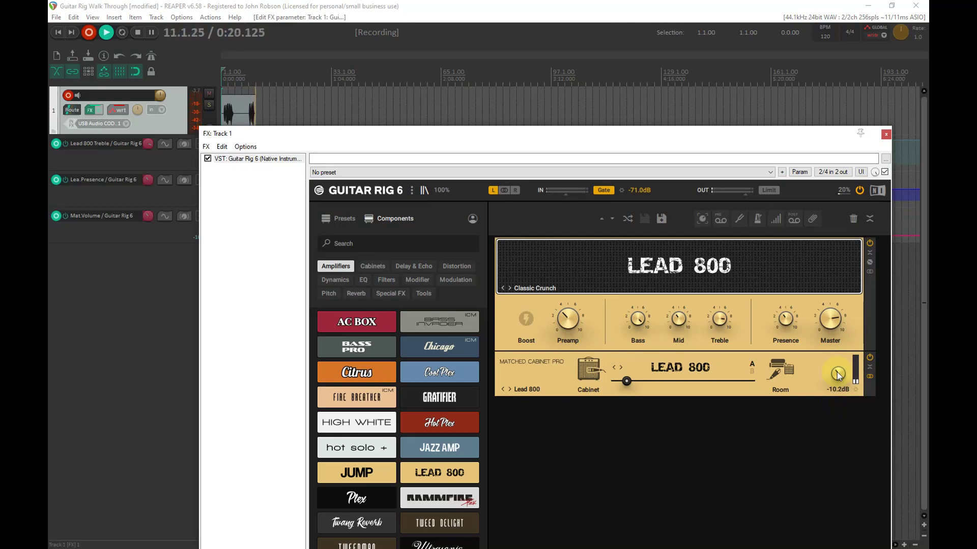
{"action": "left_click_drag", "start_coordinate": [615, 132], "coordinate": [618, 87]}
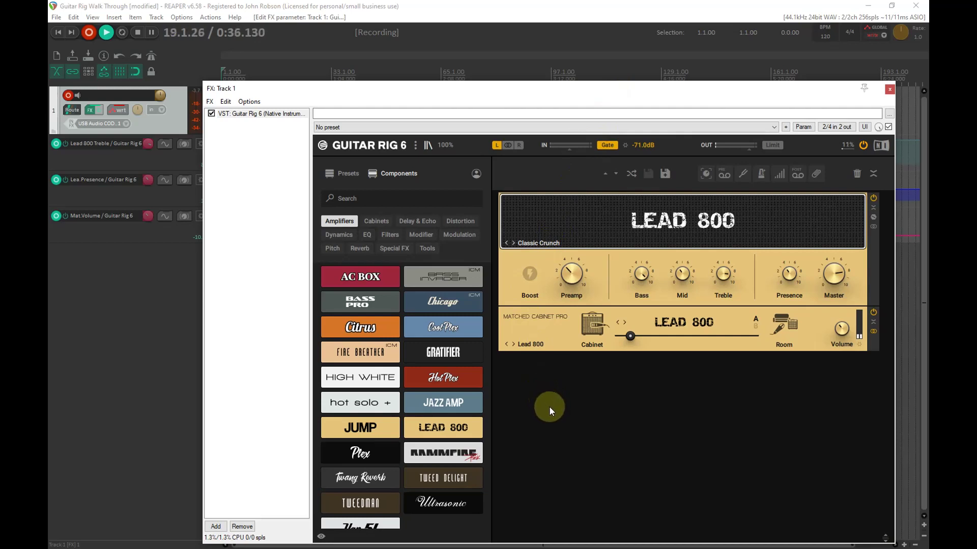
Step: Add the Replika delay below the matched cabinet and load its Stereoflex preset
{"action": "left_click", "coordinate": [423, 223]}
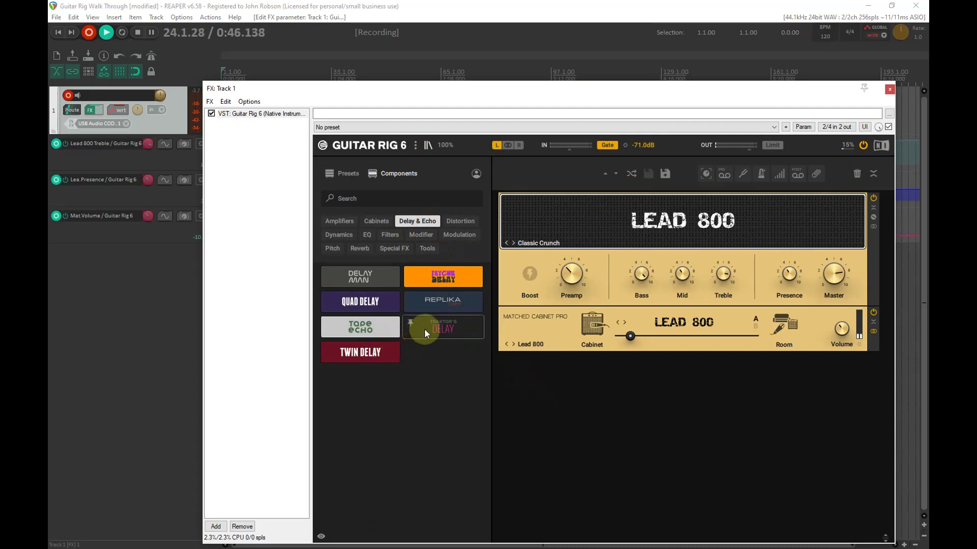
{"action": "left_click_drag", "start_coordinate": [442, 303], "coordinate": [547, 402]}
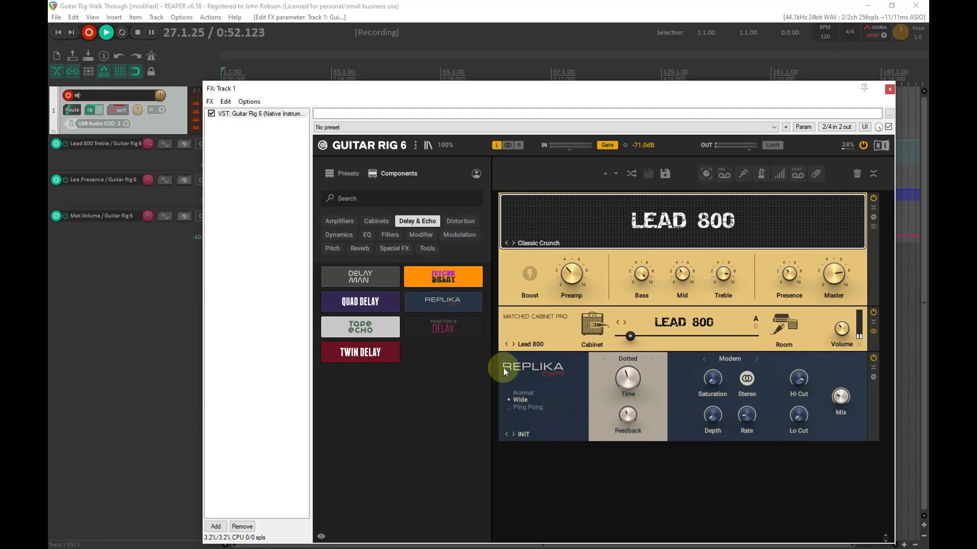
{"action": "left_click", "coordinate": [548, 434]}
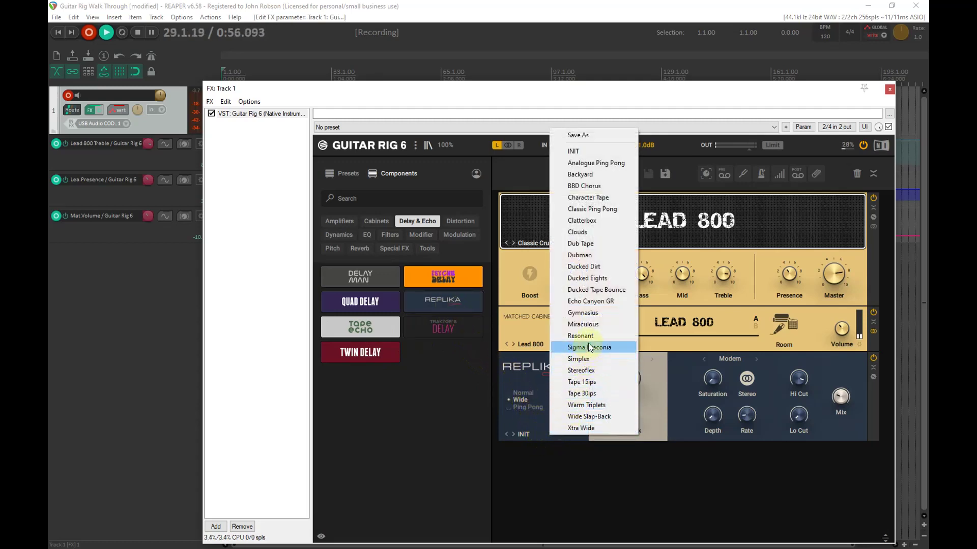
{"action": "left_click", "coordinate": [600, 370]}
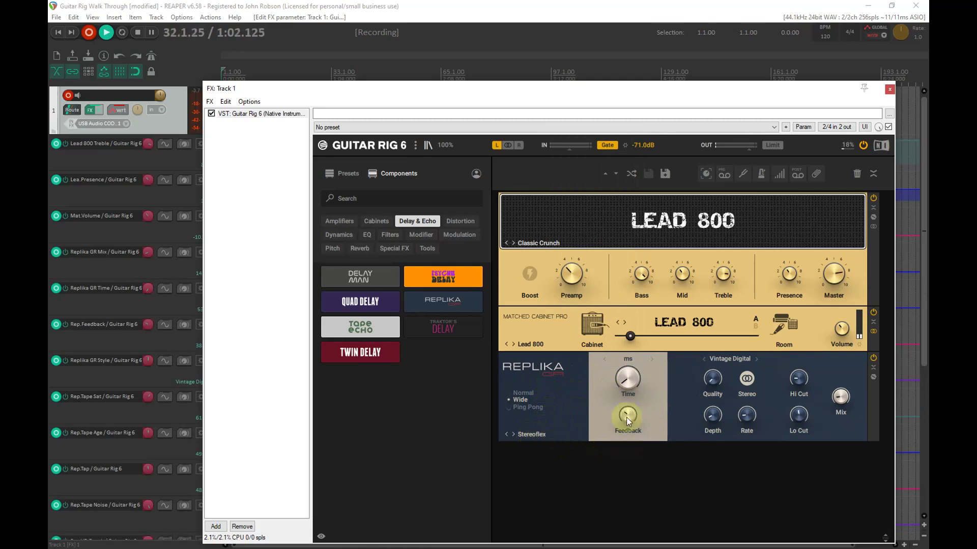
{"action": "mouse_move", "coordinate": [561, 4]}
Step: Add a Twin Delay below the Replika and load its PongPing preset
{"action": "left_click_drag", "start_coordinate": [364, 358], "coordinate": [561, 481]}
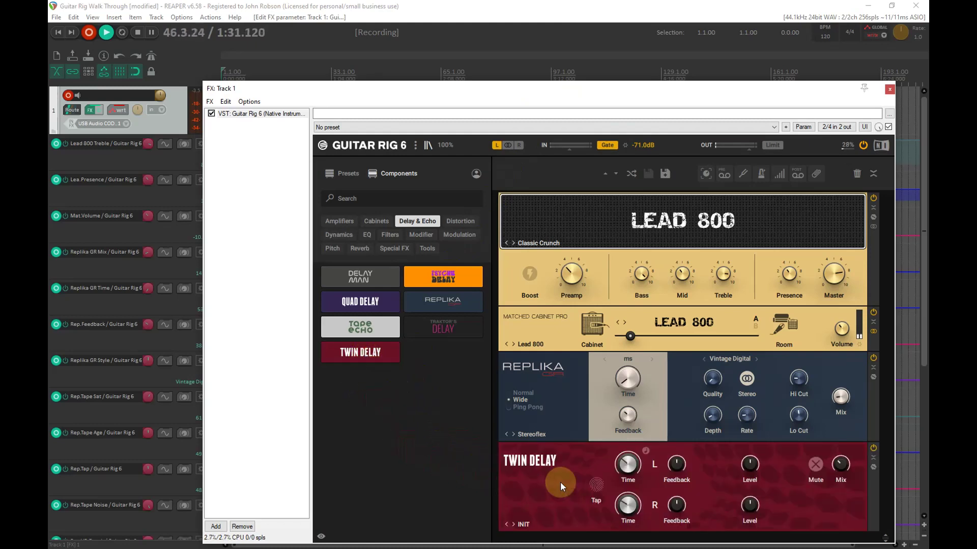
{"action": "left_click", "coordinate": [535, 528]}
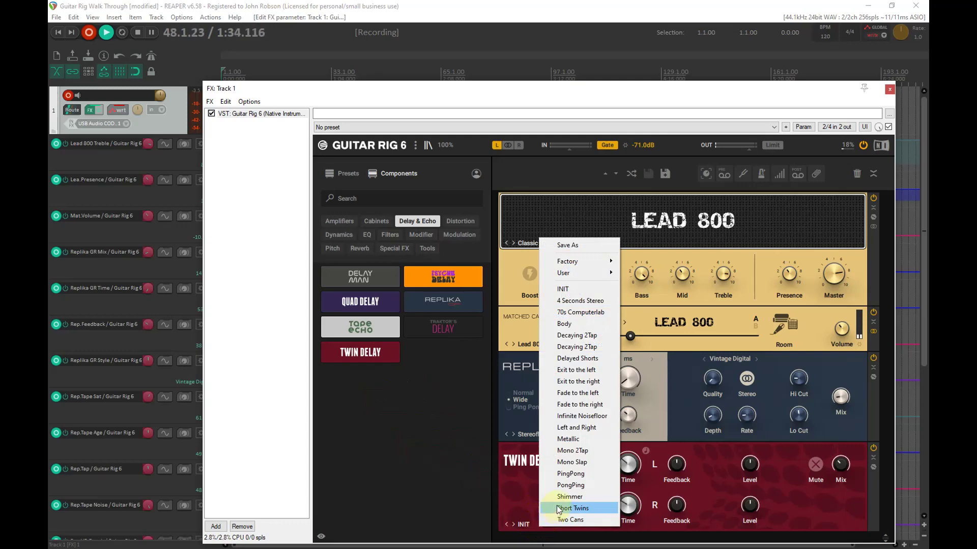
{"action": "left_click", "coordinate": [566, 486]}
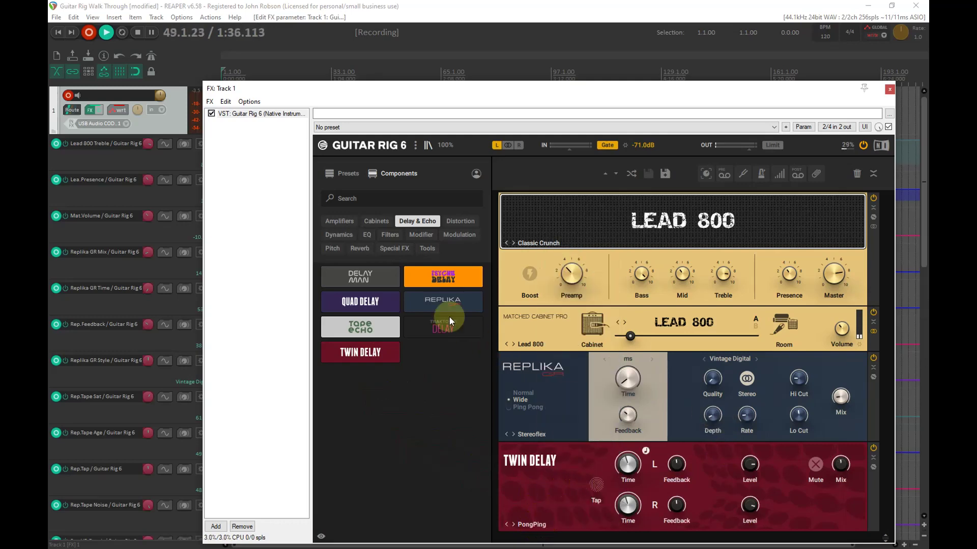
Step: Lower the mix level of the Twin Delay
{"action": "left_click_drag", "start_coordinate": [496, 89], "coordinate": [468, 29]}
{"action": "mouse_move", "coordinate": [606, 321]}
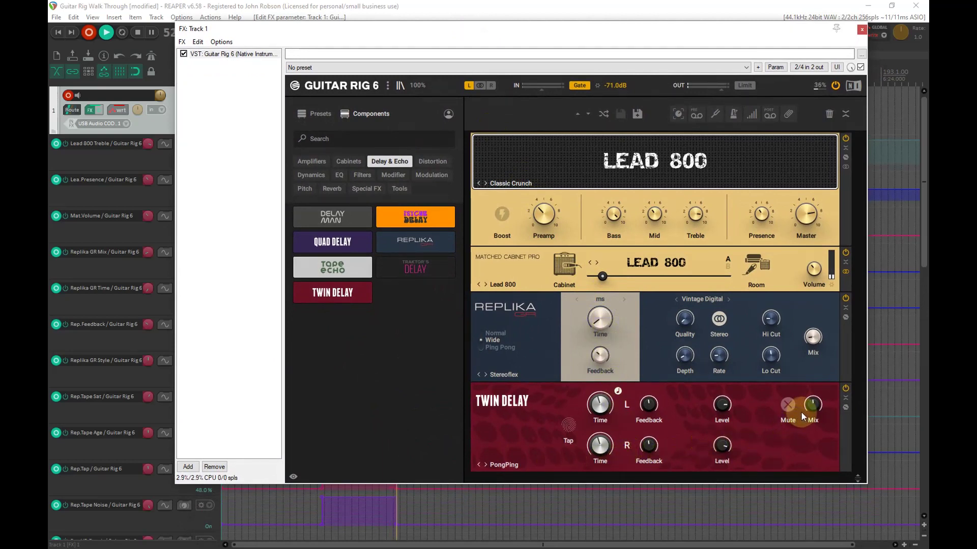
{"action": "mouse_move", "coordinate": [812, 410]}
{"action": "mouse_move", "coordinate": [812, 410]}
{"action": "left_mouse_down"}
{"action": "mouse_move", "coordinate": [812, 433]}
{"action": "mouse_move", "coordinate": [813, 413]}
{"action": "left_mouse_up"}
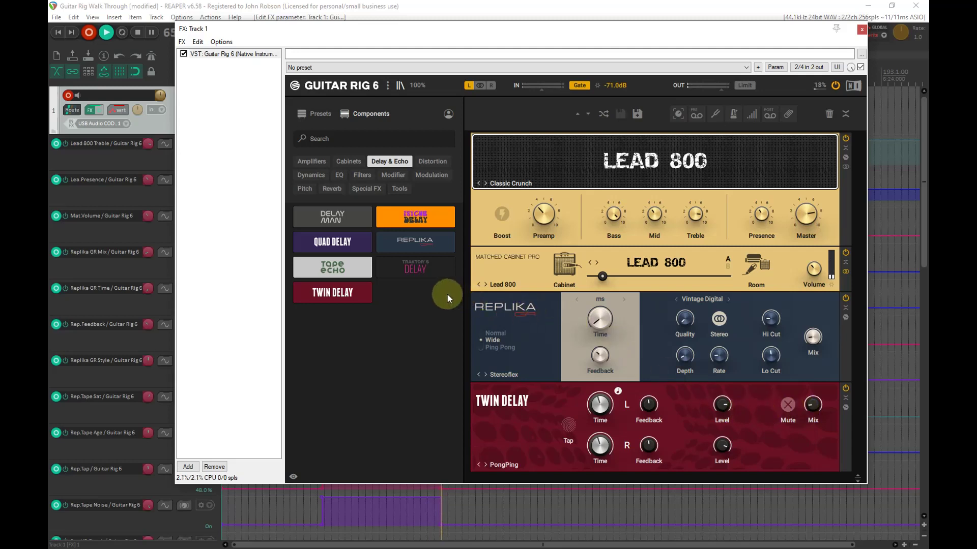
Step: Add the Studio Reverb at the end of the rack and load its Nice Room preset
{"action": "left_click", "coordinate": [334, 190]}
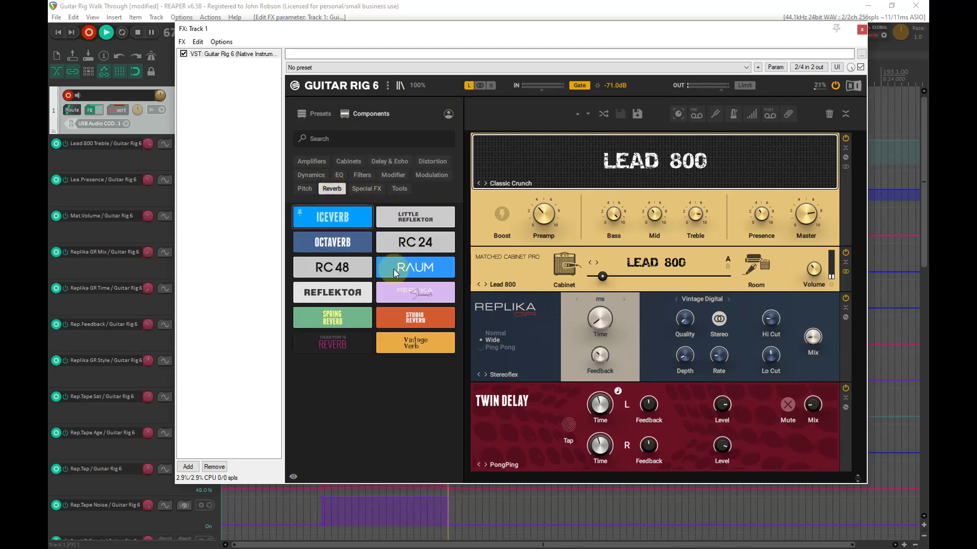
{"action": "left_click_drag", "start_coordinate": [405, 318], "coordinate": [508, 463]}
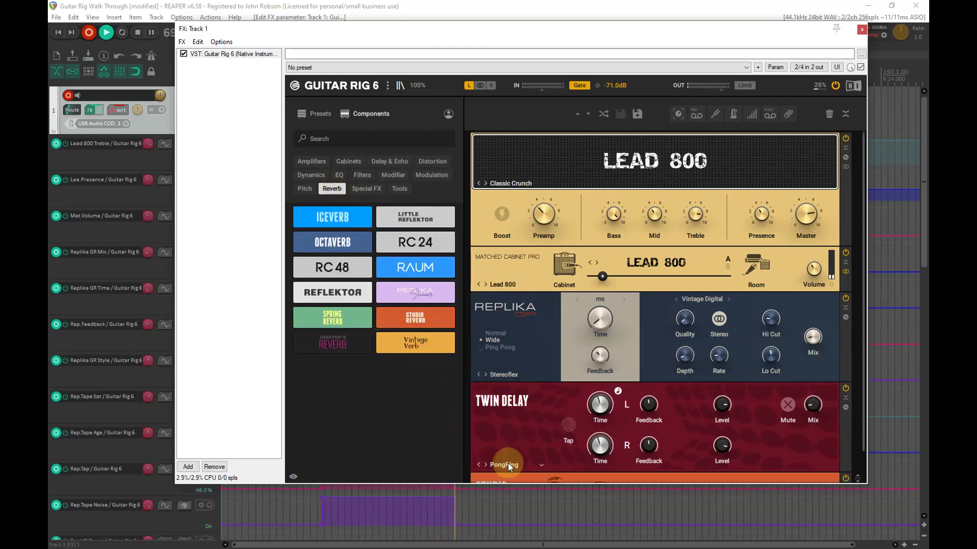
{"action": "left_click", "coordinate": [578, 410]}
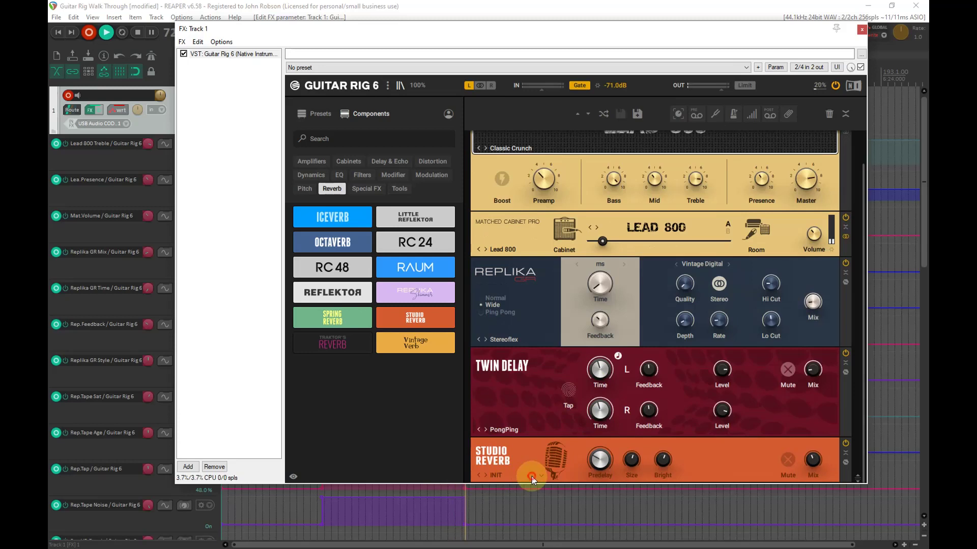
{"action": "left_click", "coordinate": [532, 477]}
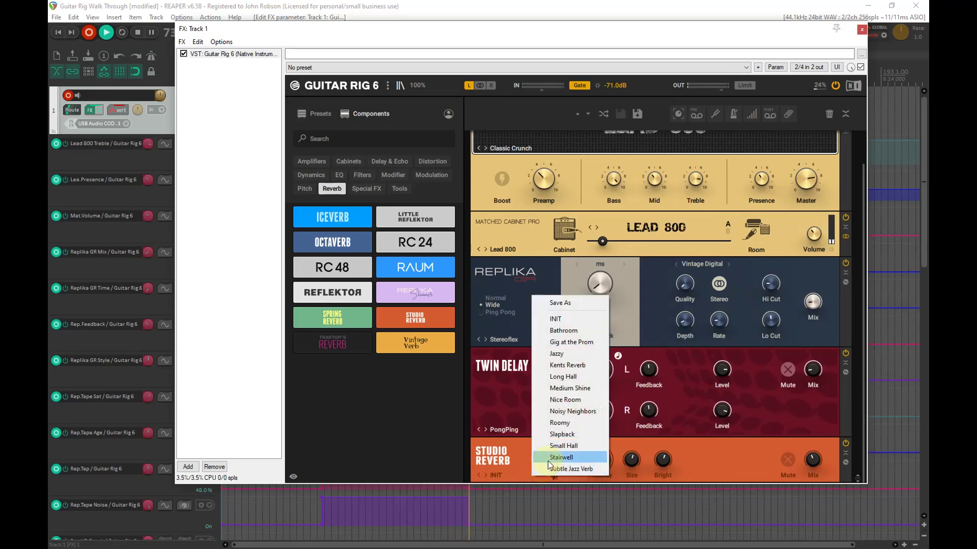
{"action": "left_click", "coordinate": [564, 398]}
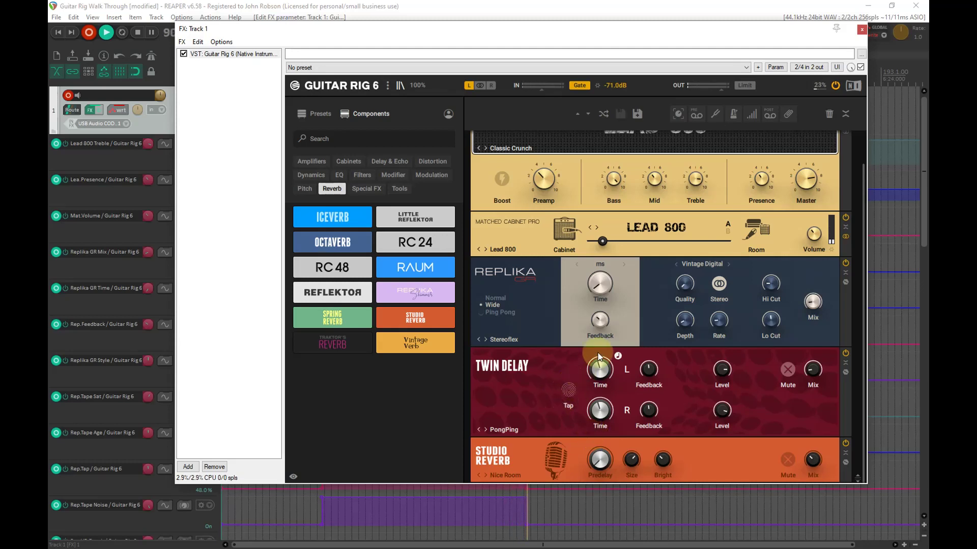
Step: Place the Skreamer distortion pedal ahead of the Lead 800 amplifier and adjust the pedal's volume
{"action": "scroll", "coordinate": [597, 352], "scroll_direction": "up", "scroll_amount": 1}
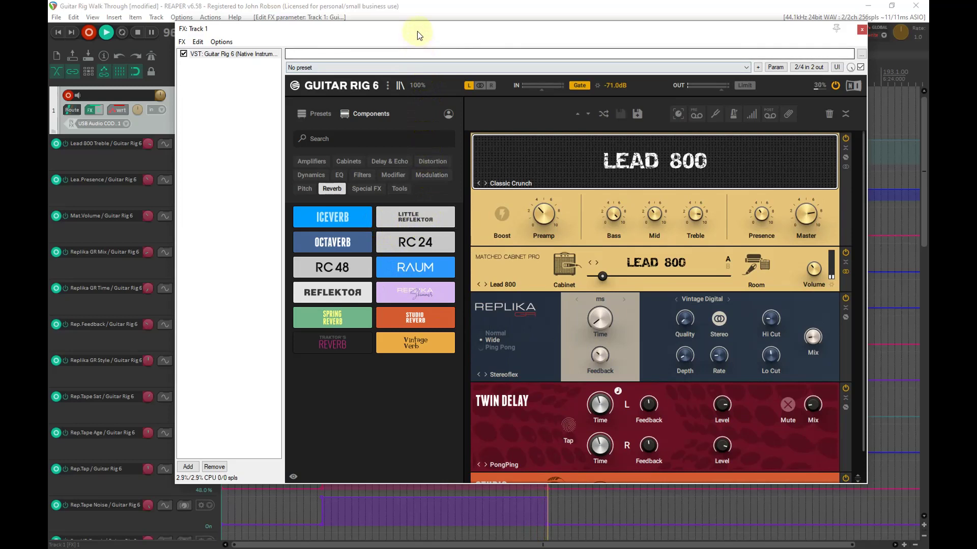
{"action": "left_click", "coordinate": [430, 162]}
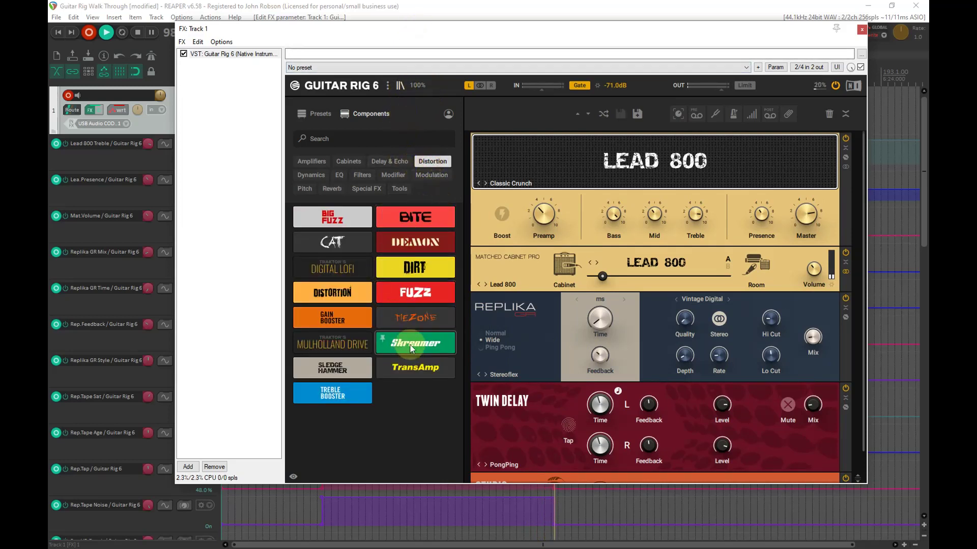
{"action": "mouse_move", "coordinate": [410, 348]}
{"action": "left_mouse_down"}
{"action": "mouse_move", "coordinate": [526, 213]}
{"action": "mouse_move", "coordinate": [532, 137]}
{"action": "left_mouse_up"}
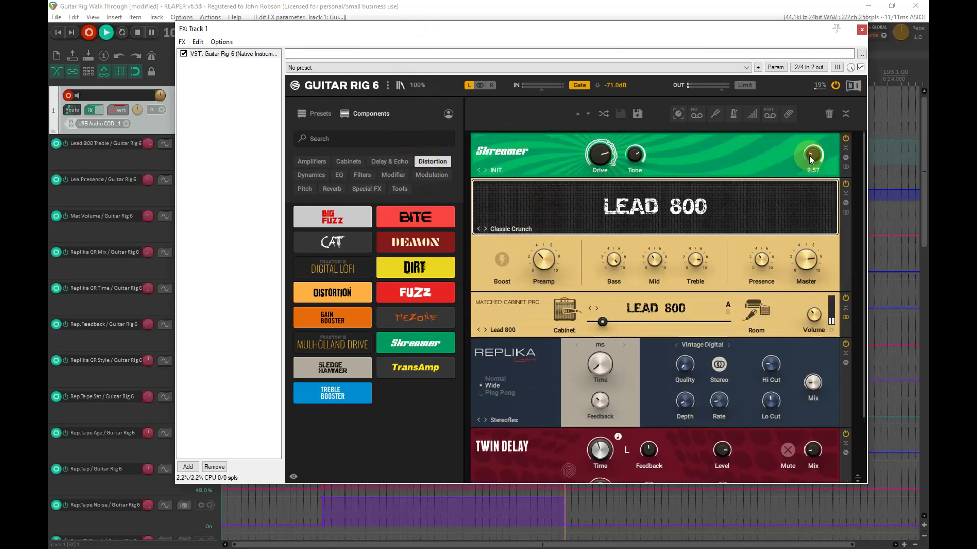
{"action": "mouse_move", "coordinate": [813, 154]}
{"action": "left_click", "coordinate": [768, 177]}
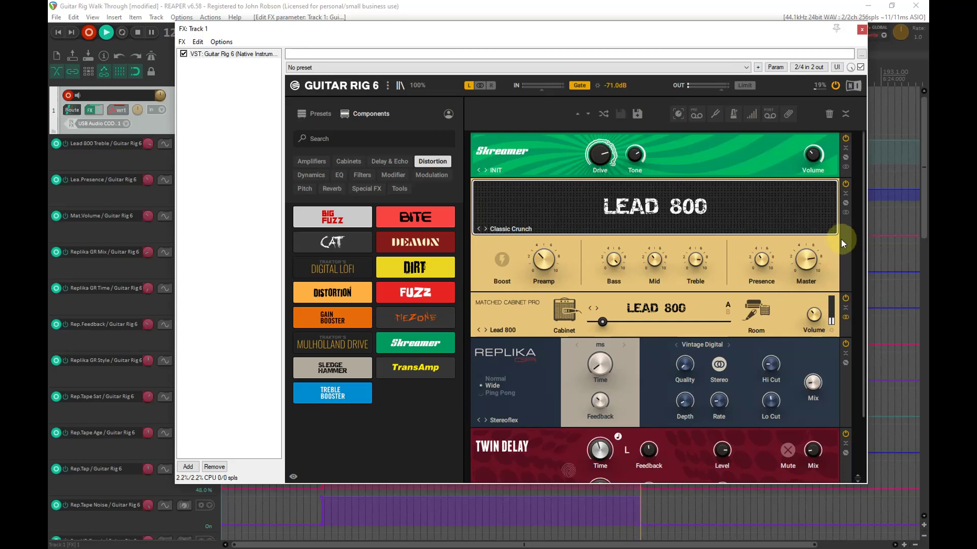
{"action": "scroll", "coordinate": [823, 257], "scroll_direction": "down", "scroll_amount": 3}
{"action": "scroll", "coordinate": [821, 257], "scroll_direction": "up", "scroll_amount": 3}
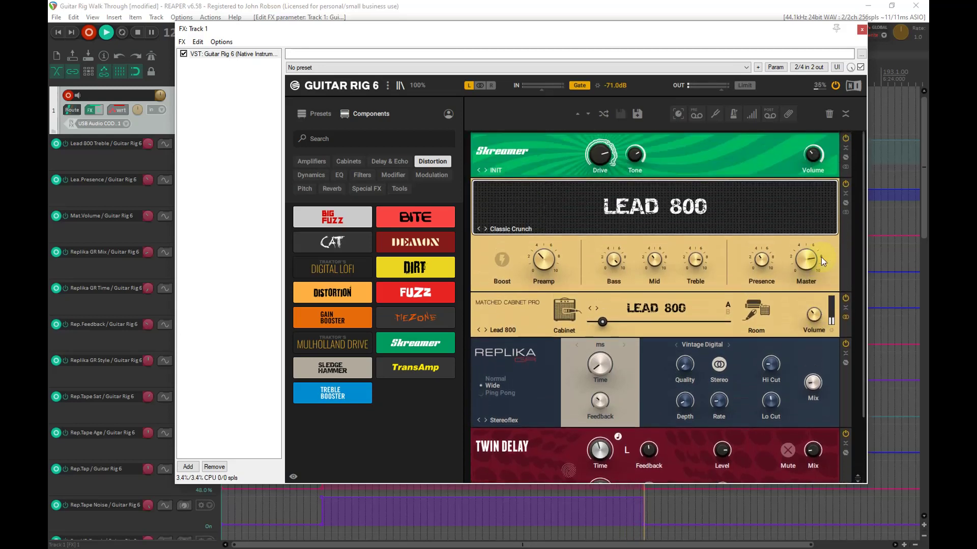